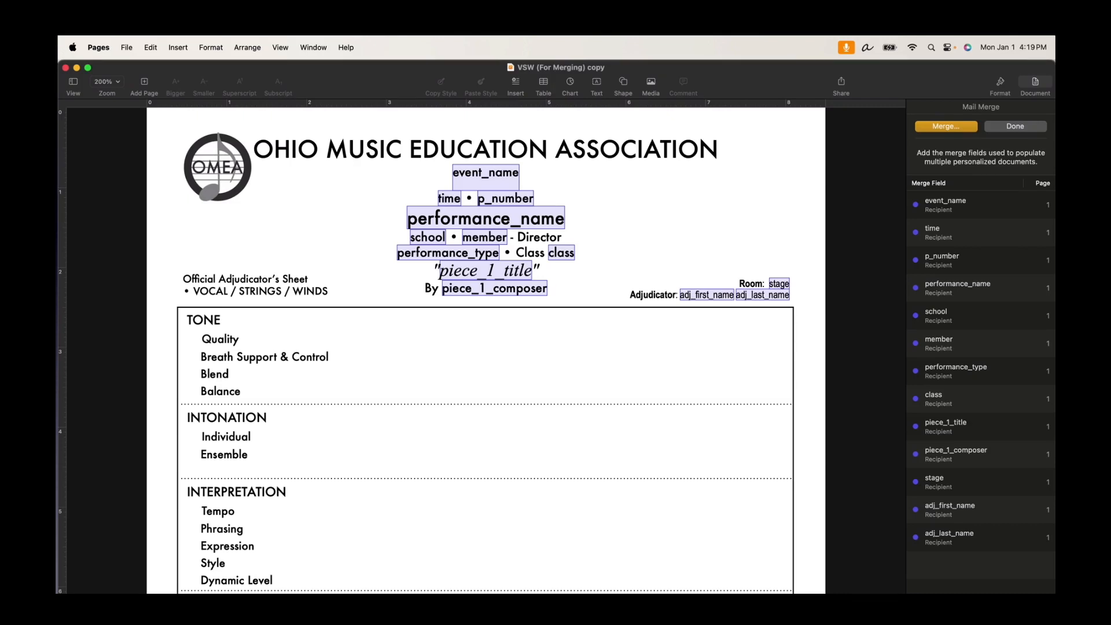
Run the mail merge on the adjudication template using the District 8 spreadsheet as the recipient source.
drag(985, 119, 934, 142)
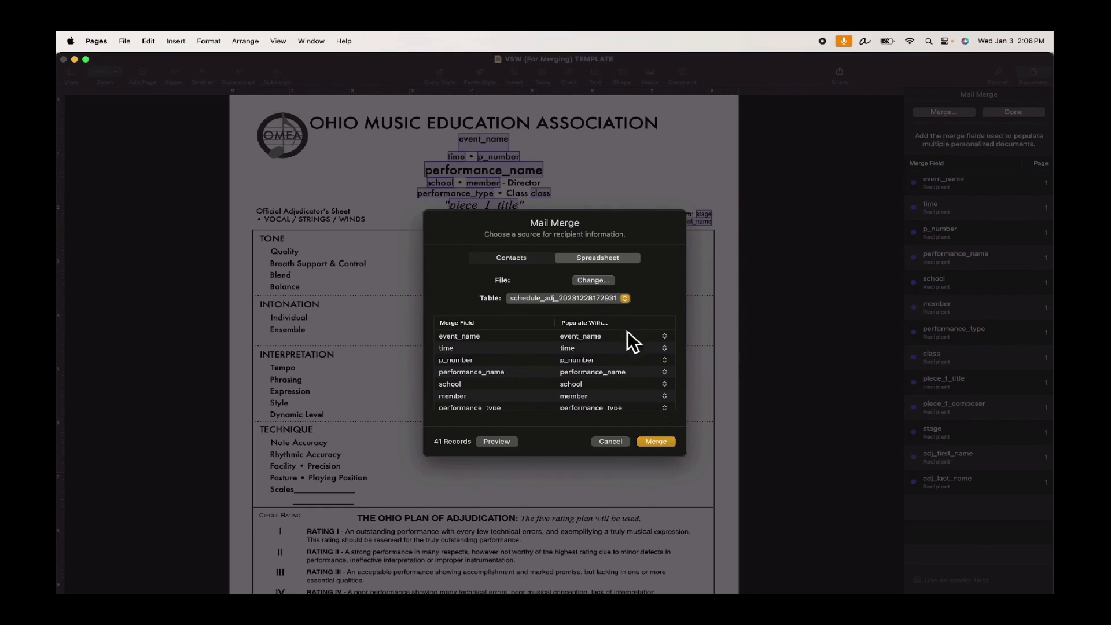
click(608, 282)
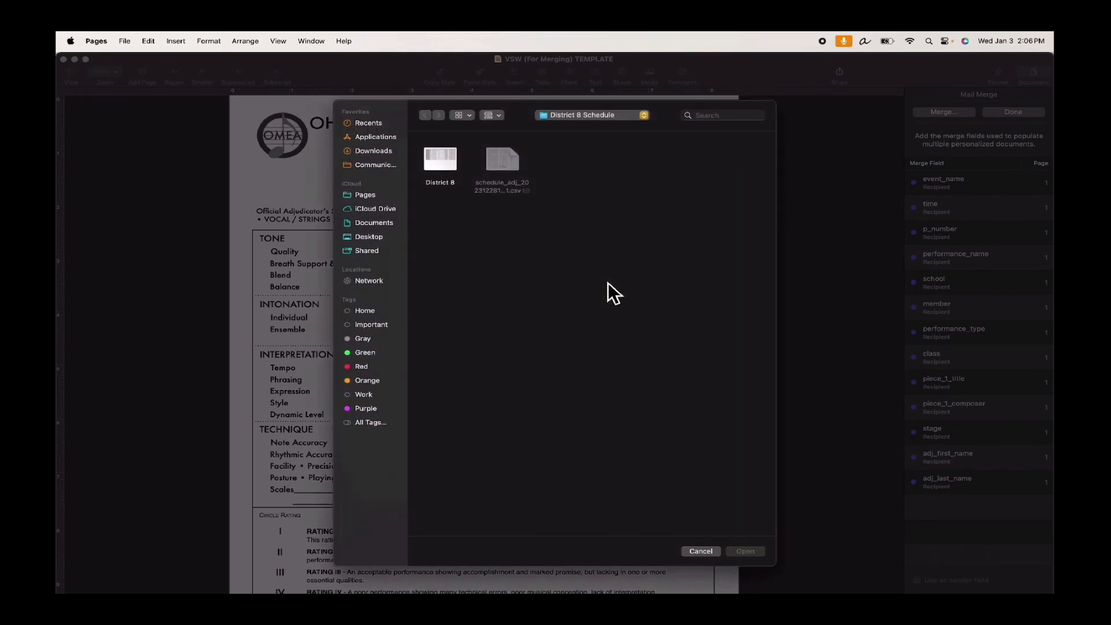
click(445, 165)
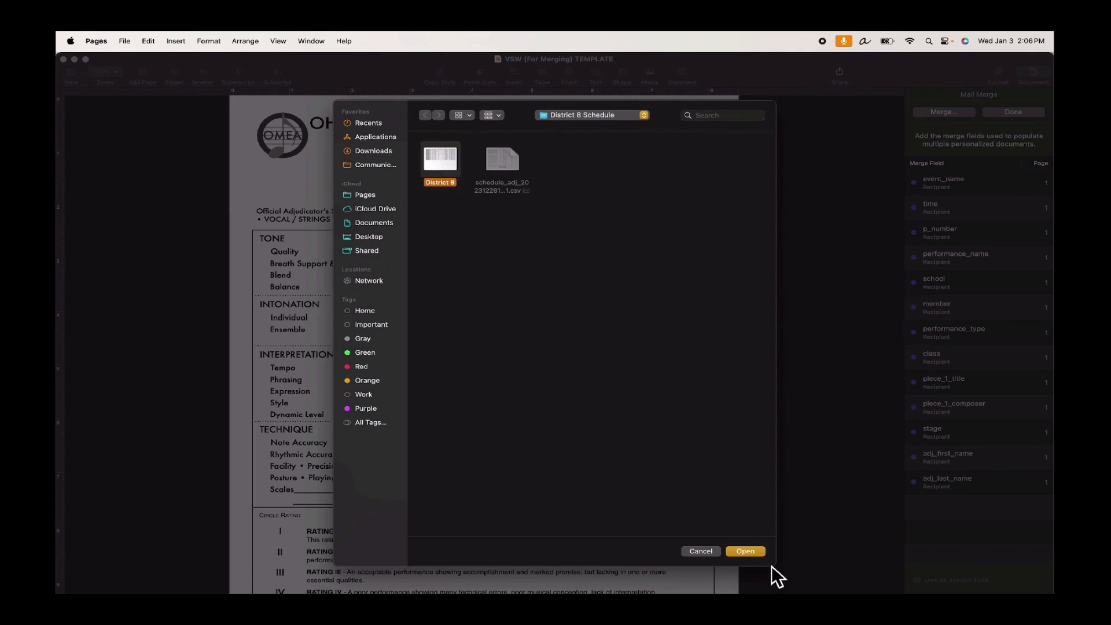
click(752, 554)
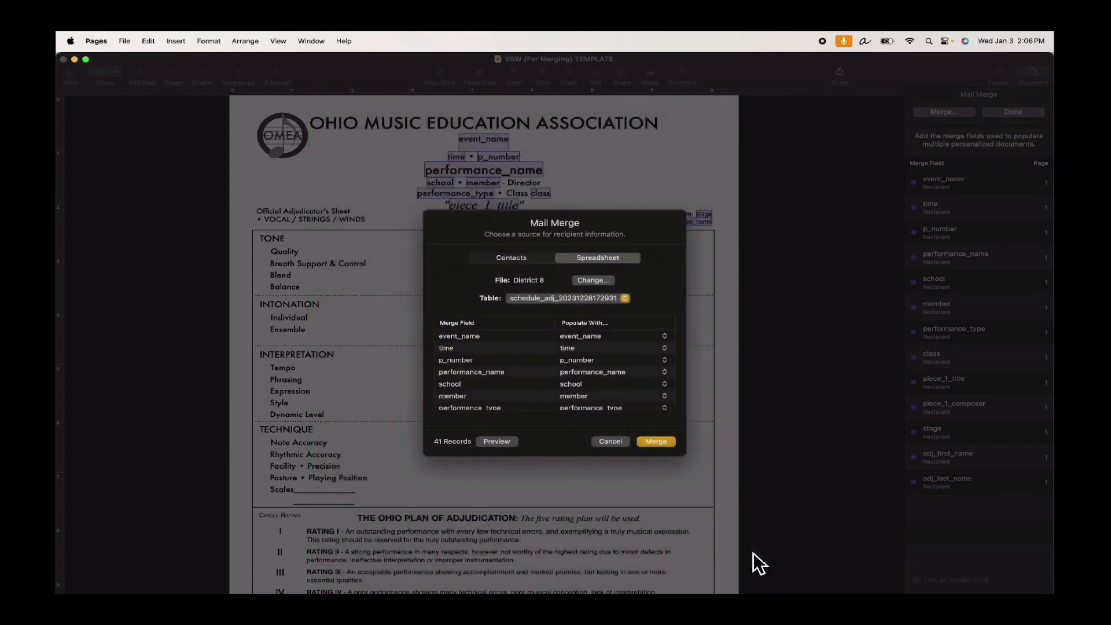
click(657, 441)
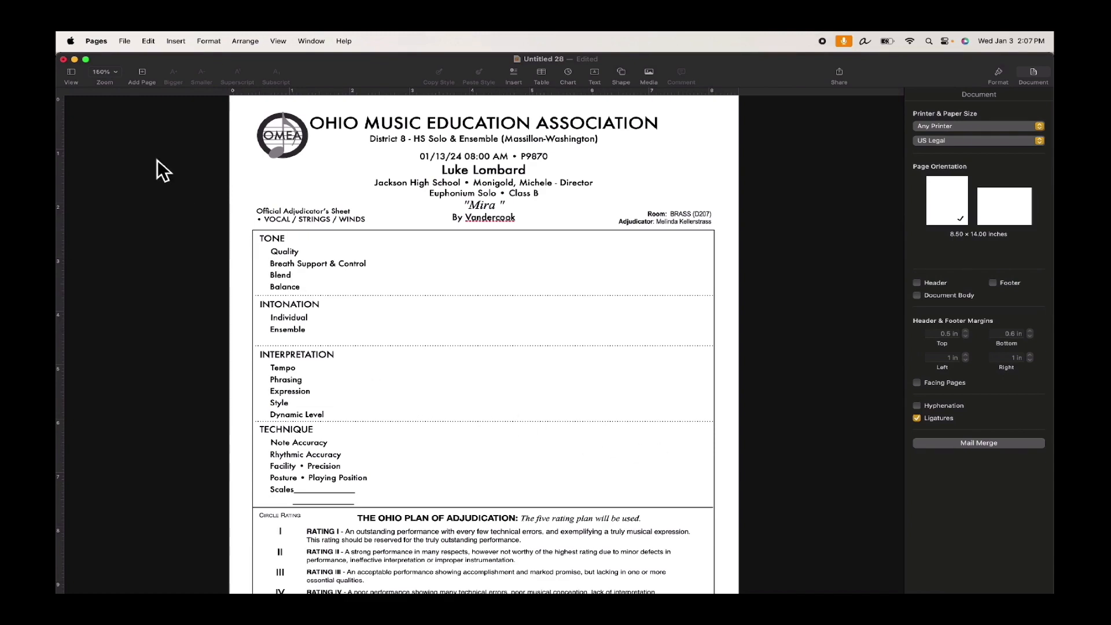
Show the page thumbnails and check the filled-in header details on merged pages 9, 10 and 11.
click(78, 75)
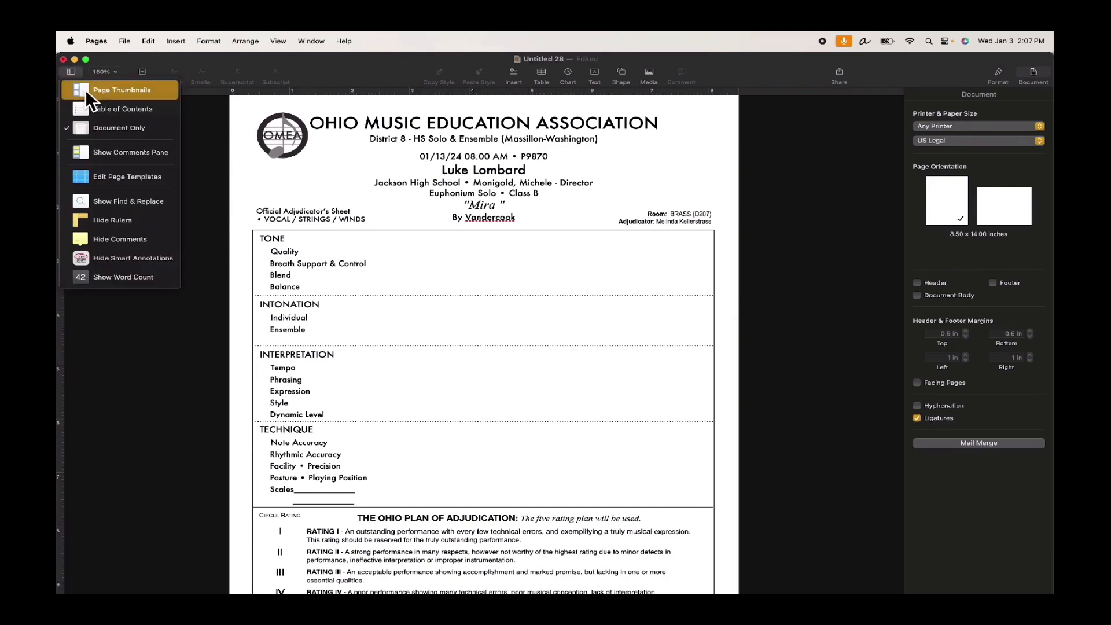
click(85, 89)
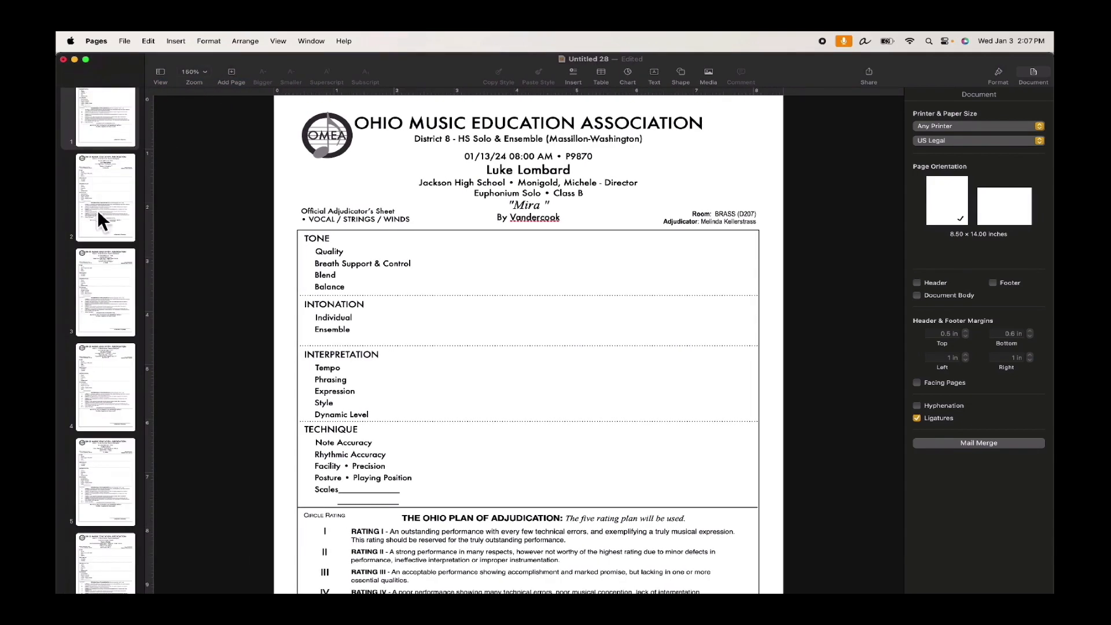
scroll(93, 241, down, 20)
scroll(93, 241, up, 8)
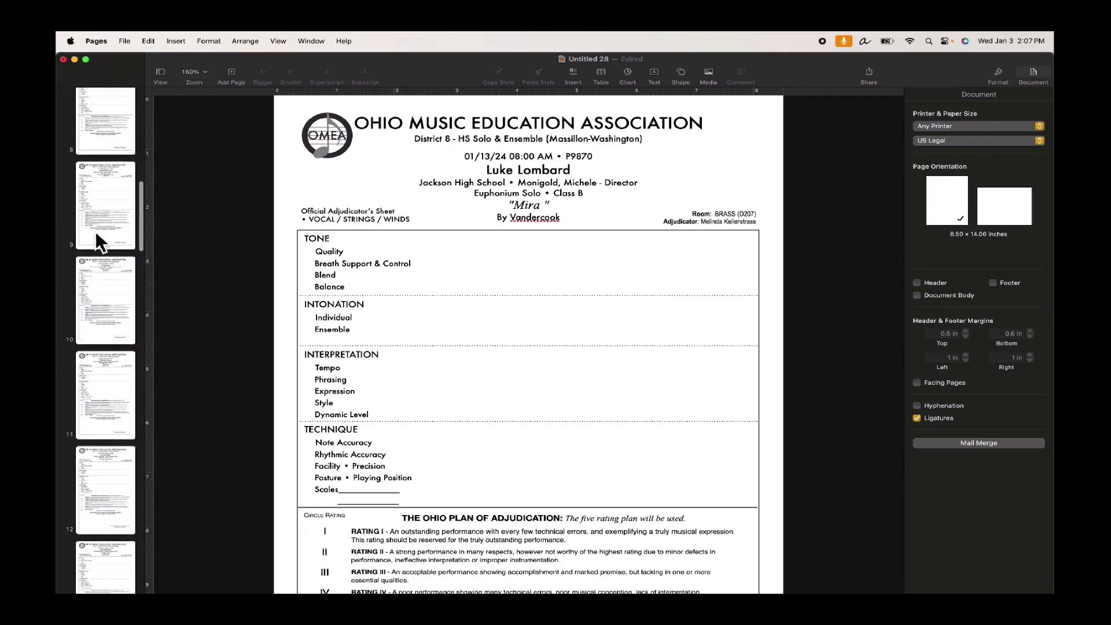
click(96, 227)
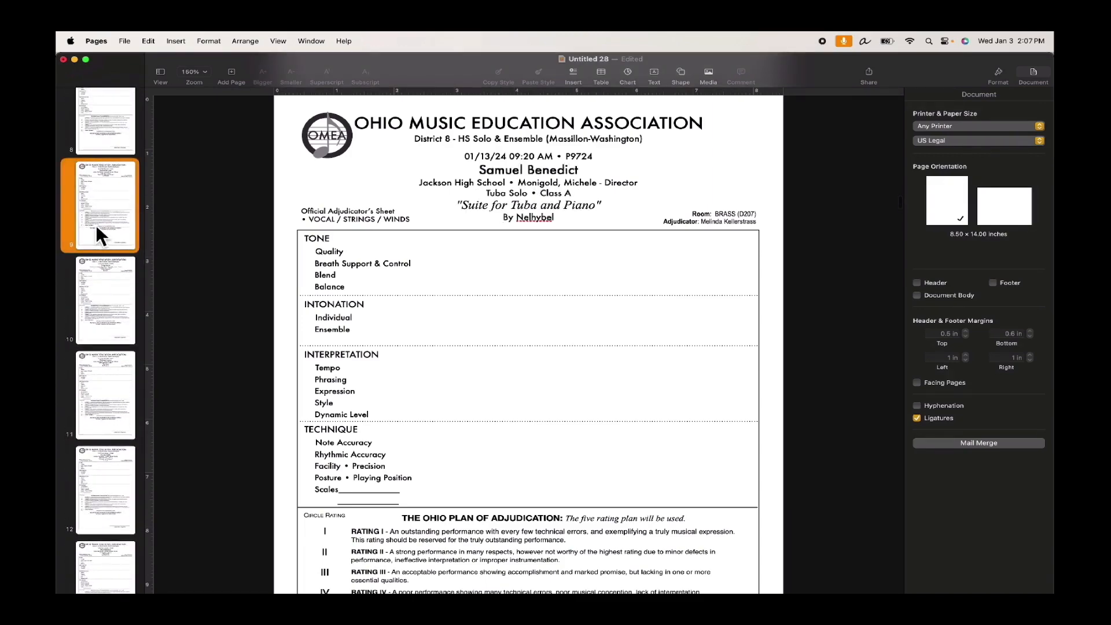
click(104, 298)
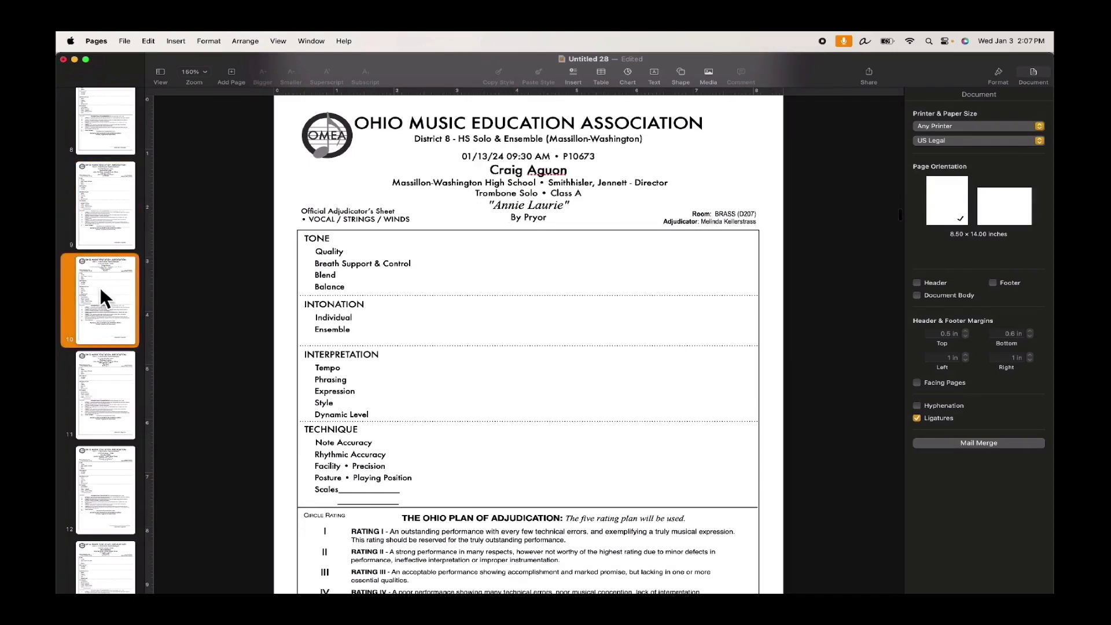
click(106, 481)
click(105, 390)
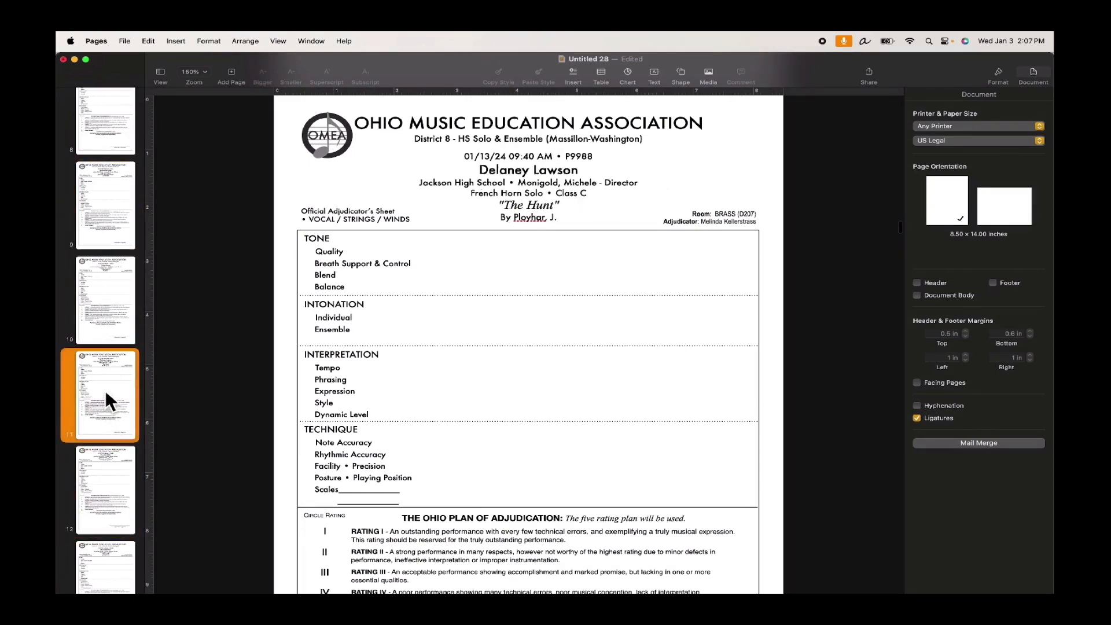
Read through the merged adjudication sheets from page 8 to page 10, and return to page 1.
click(103, 139)
scroll(497, 408, down, 10)
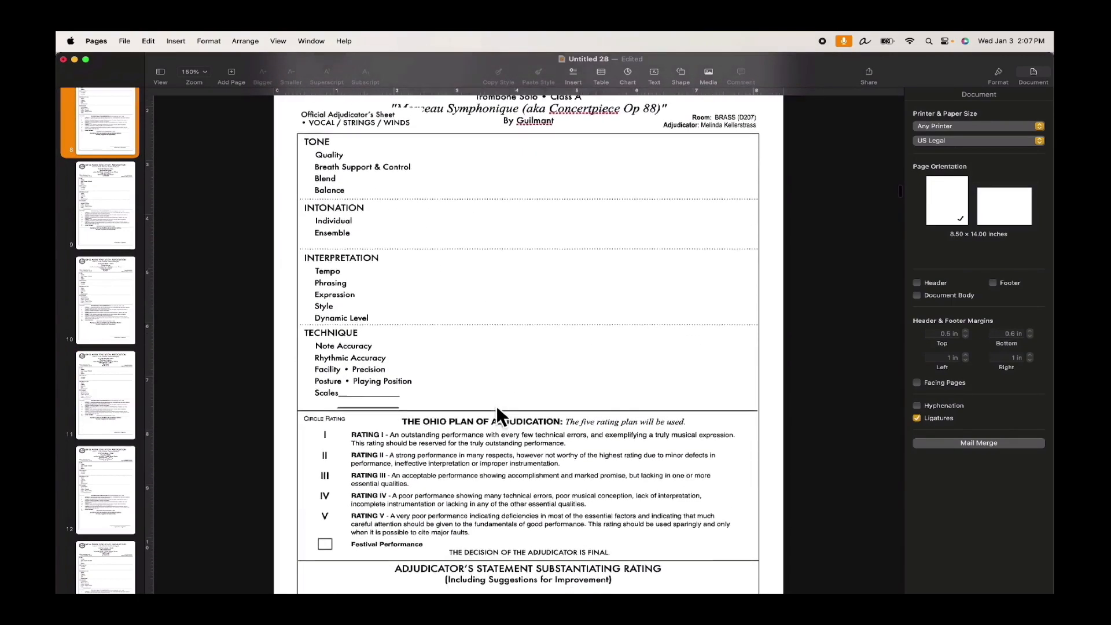
scroll(496, 416, down, 15)
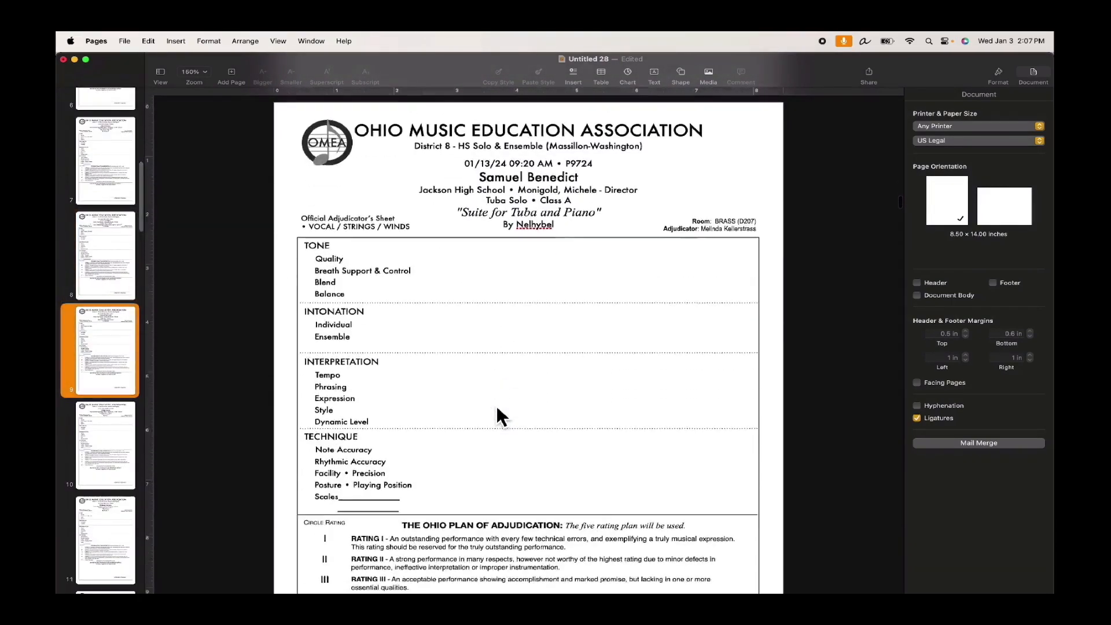
scroll(506, 396, down, 18)
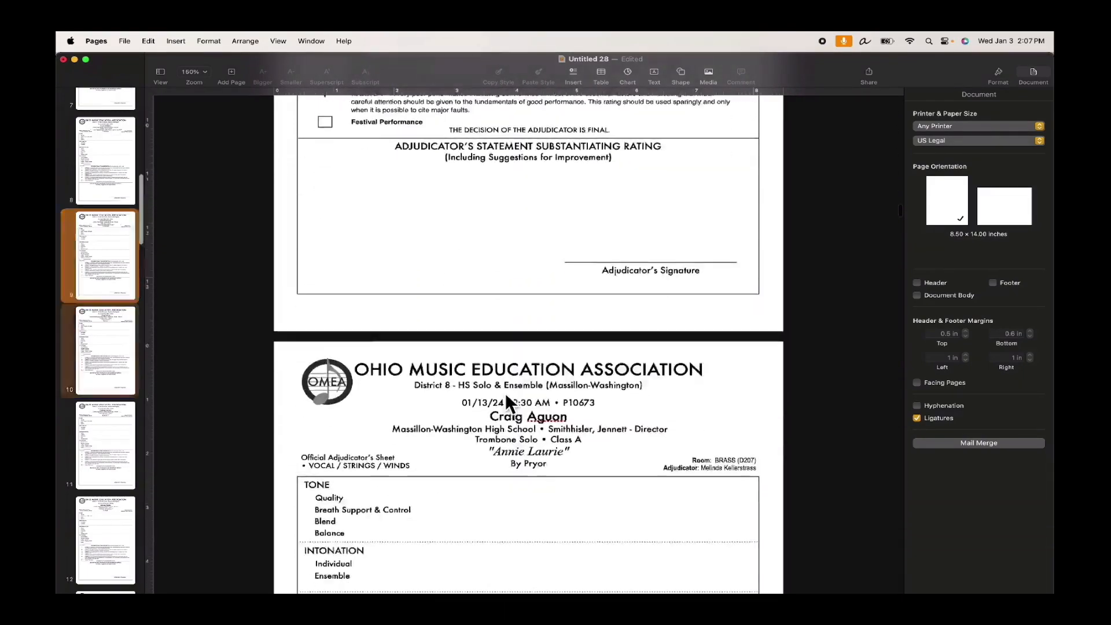
scroll(505, 393, down, 5)
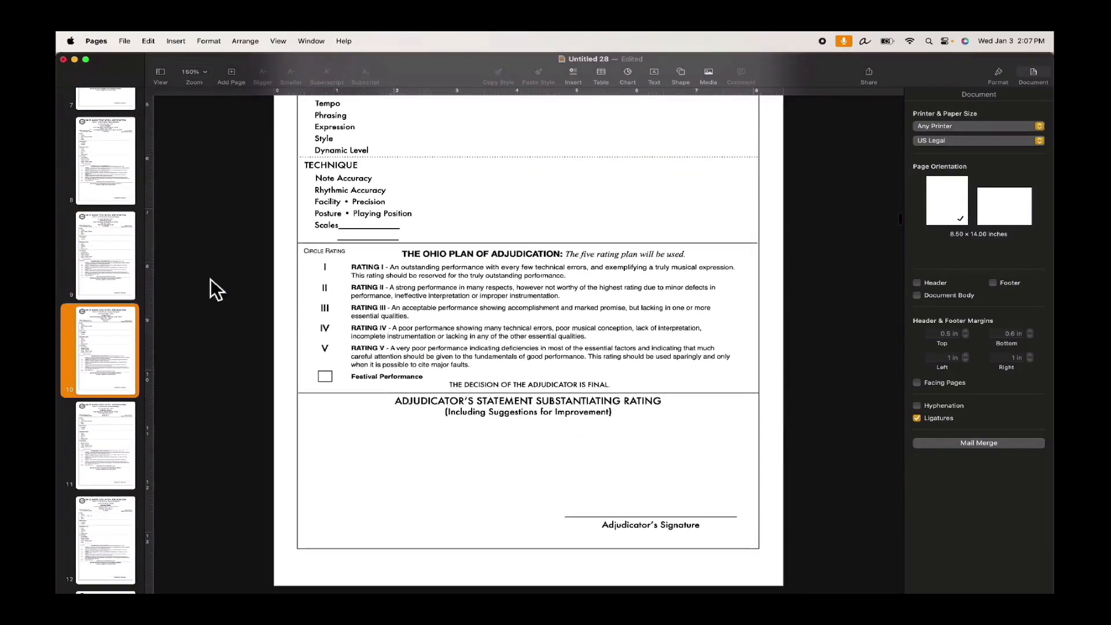
scroll(102, 214, up, 15)
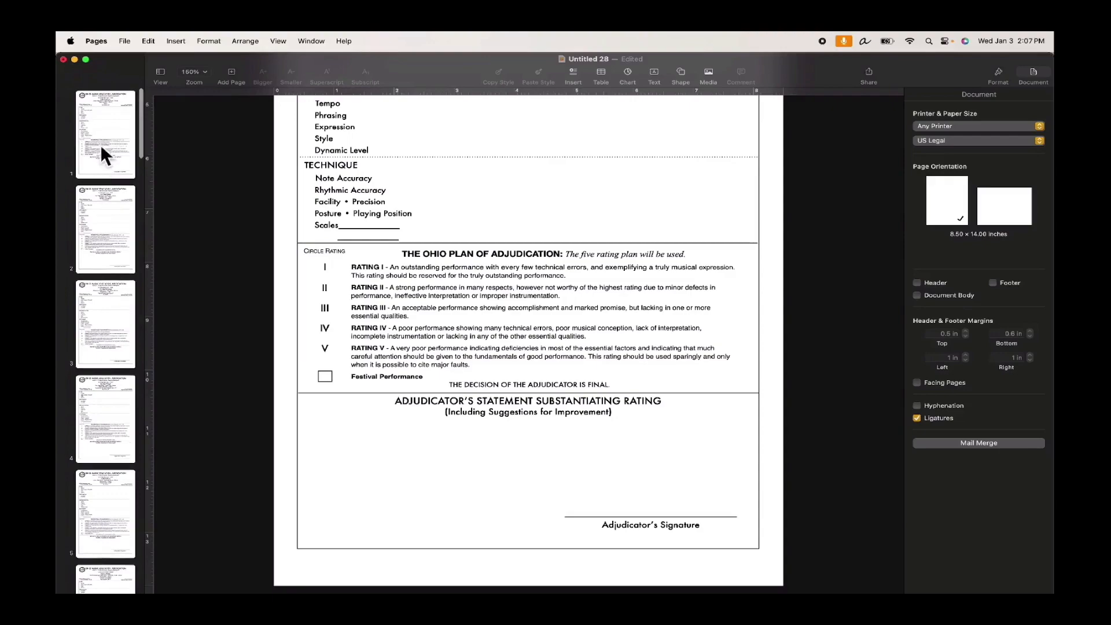
click(99, 142)
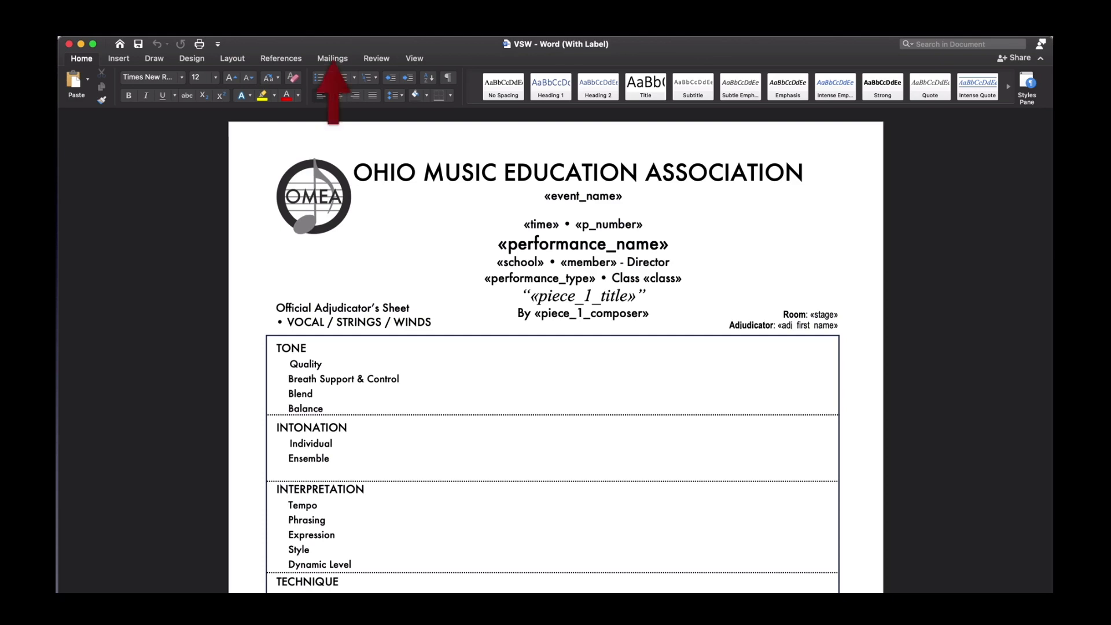
In Microsoft Word, load schedule_adj_20231228172931.csv as the mail merge recipient list with Mac OS (Default) text encoding.
click(332, 58)
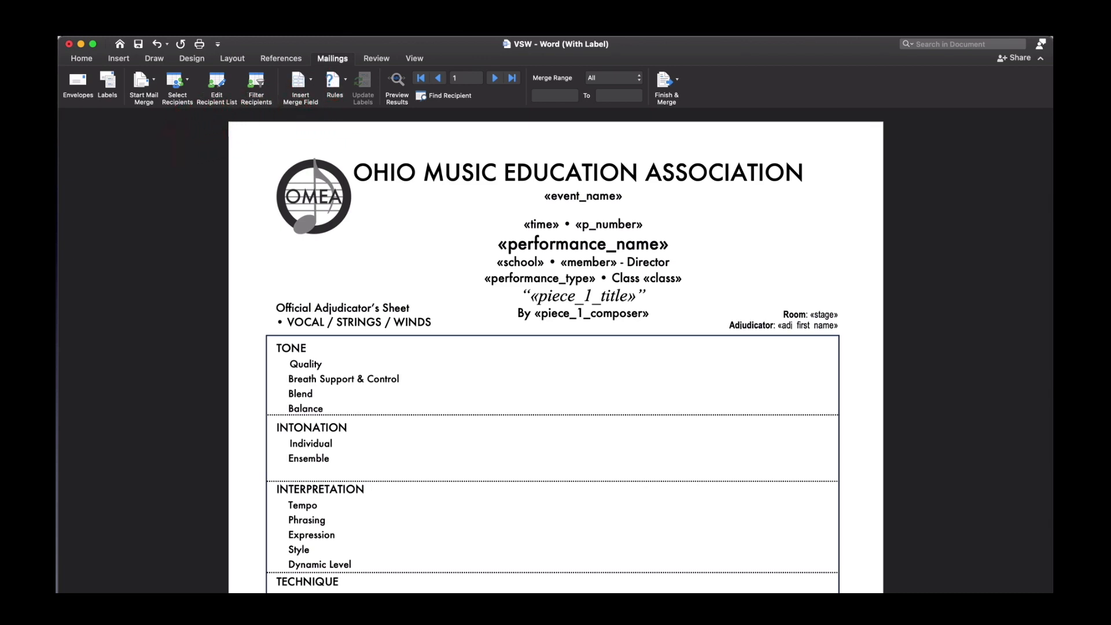
click(177, 84)
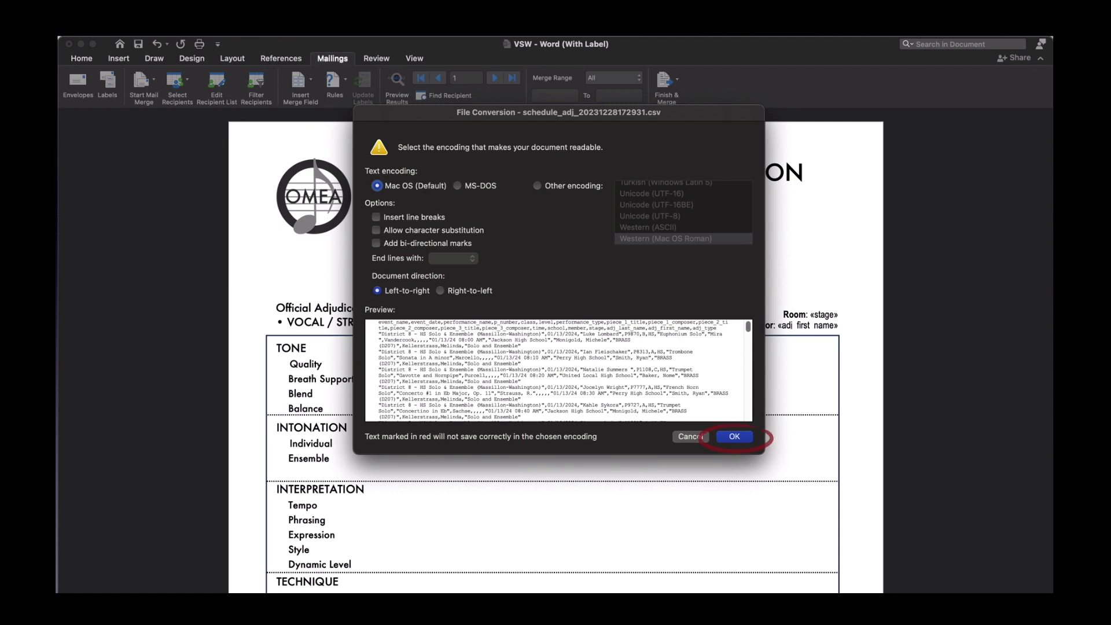
key(Return)
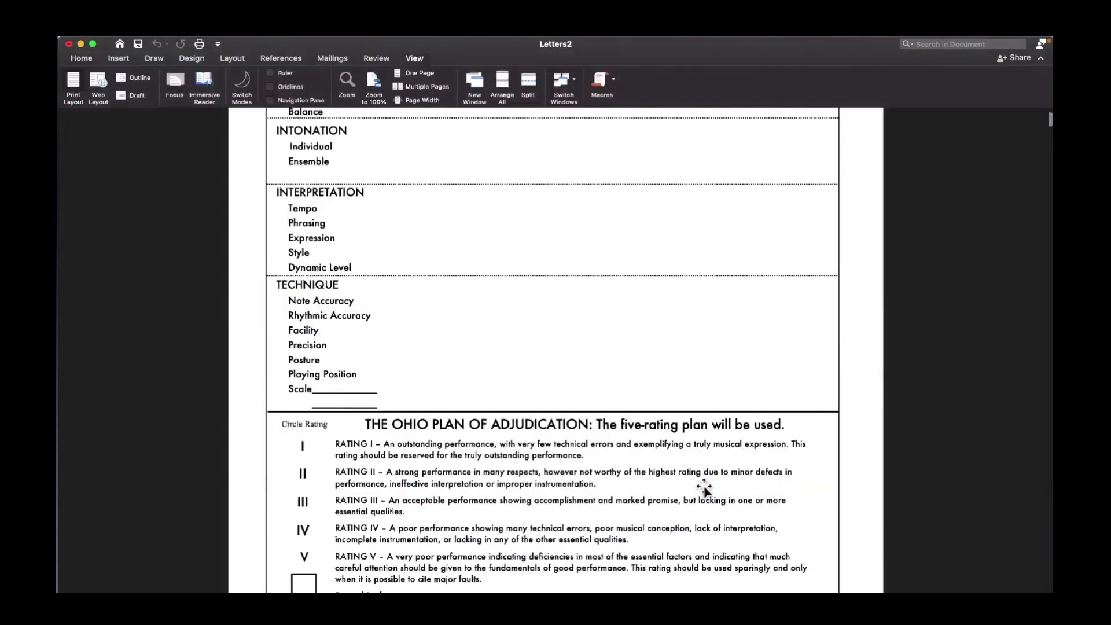
Read through the first three merged adjudication sheets in the Letters2 document.
scroll(705, 491, down, 2)
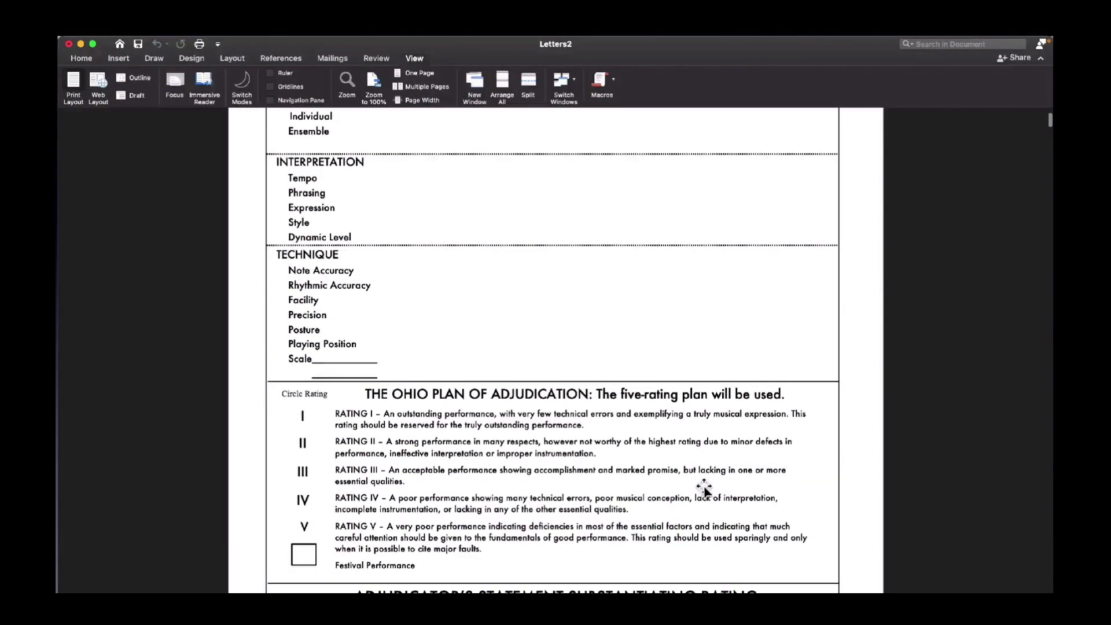
scroll(704, 490, down, 10)
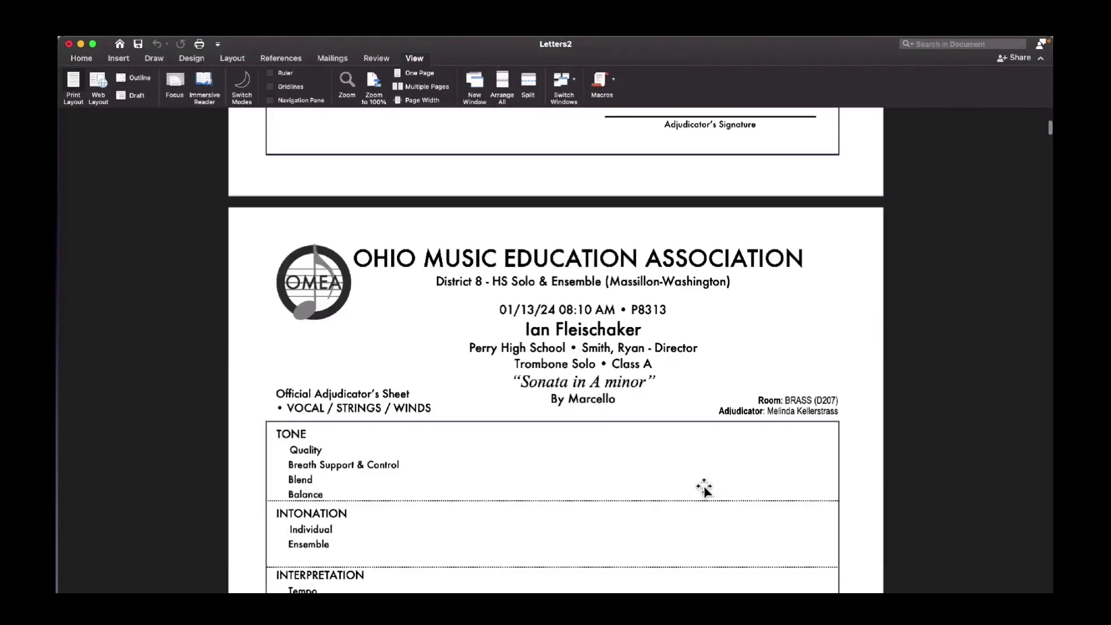
scroll(704, 488, down, 2)
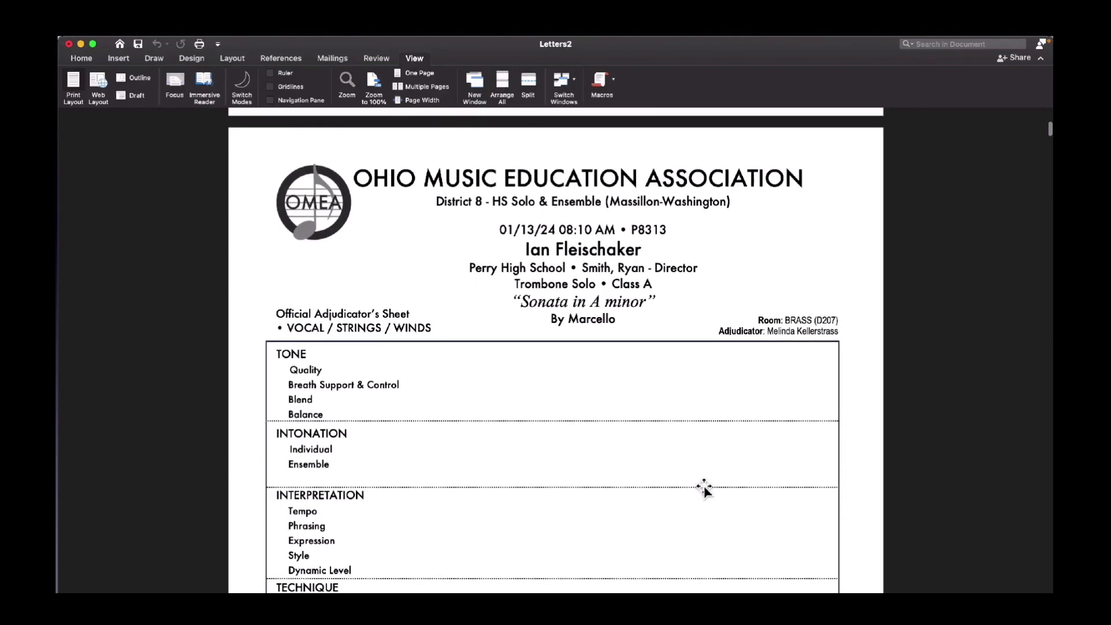
scroll(704, 488, down, 15)
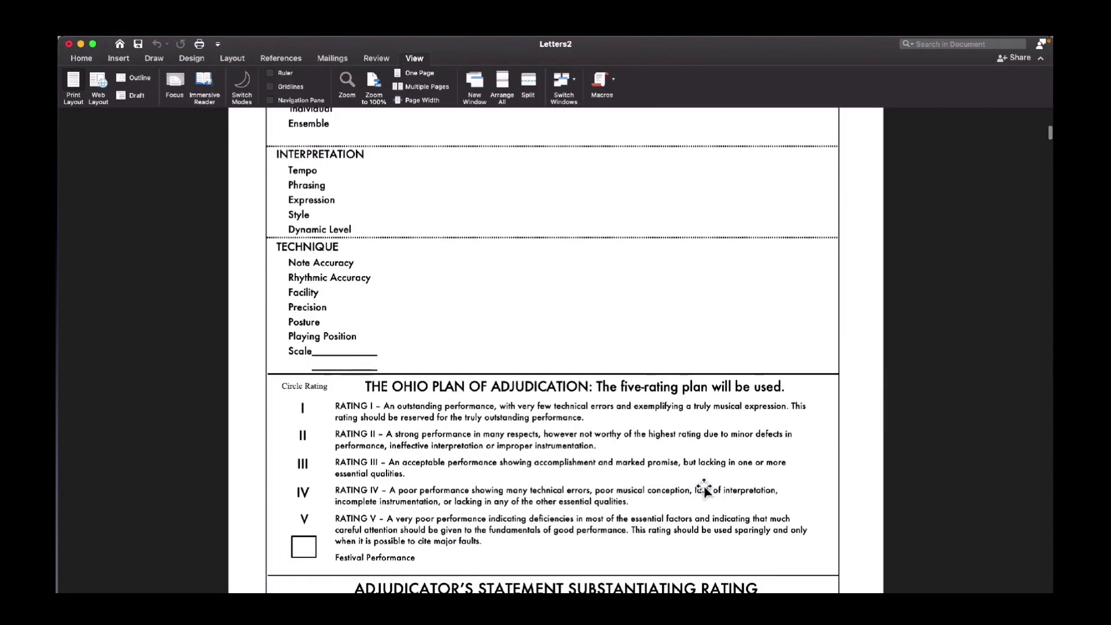
scroll(704, 488, down, 5)
scroll(704, 490, down, 6)
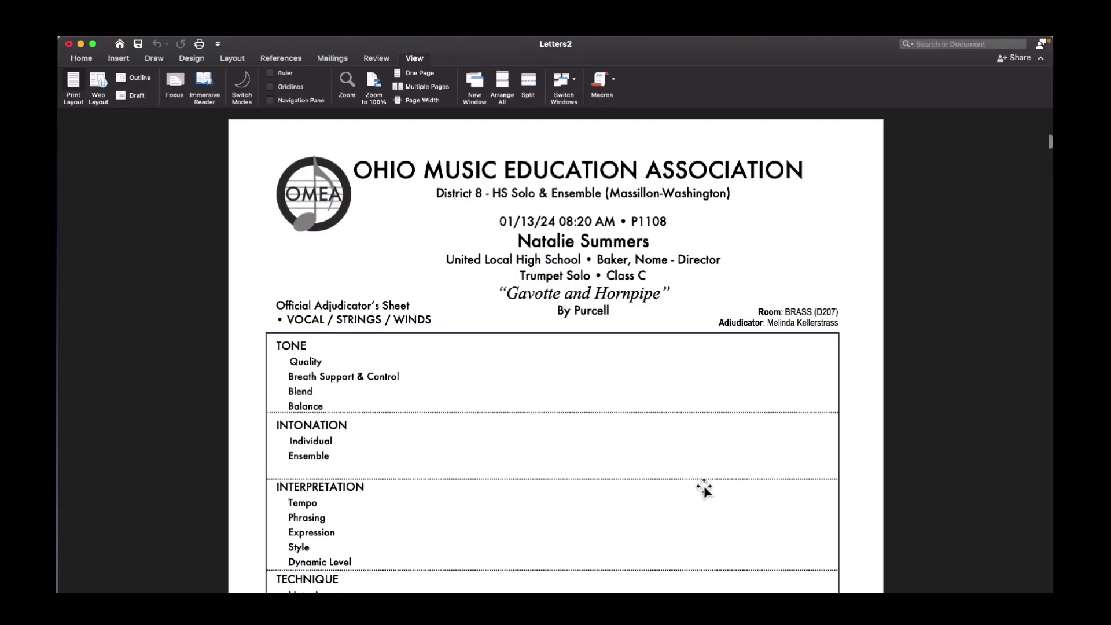
Show the Navigation Pane with page thumbnails and check the header details on the first five merged sheets.
click(270, 101)
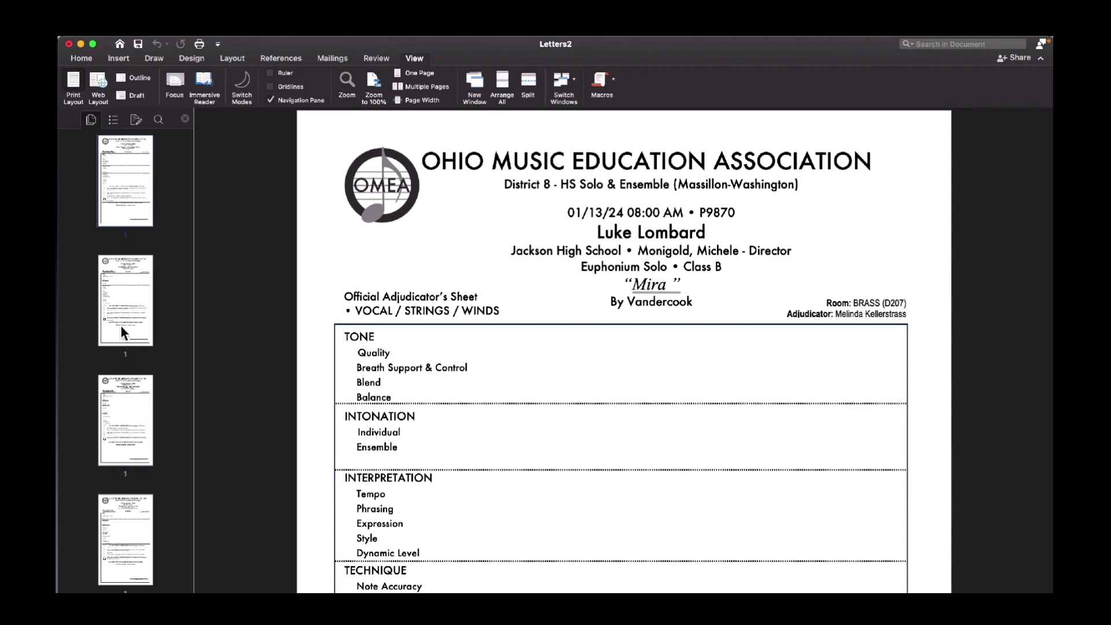
click(120, 439)
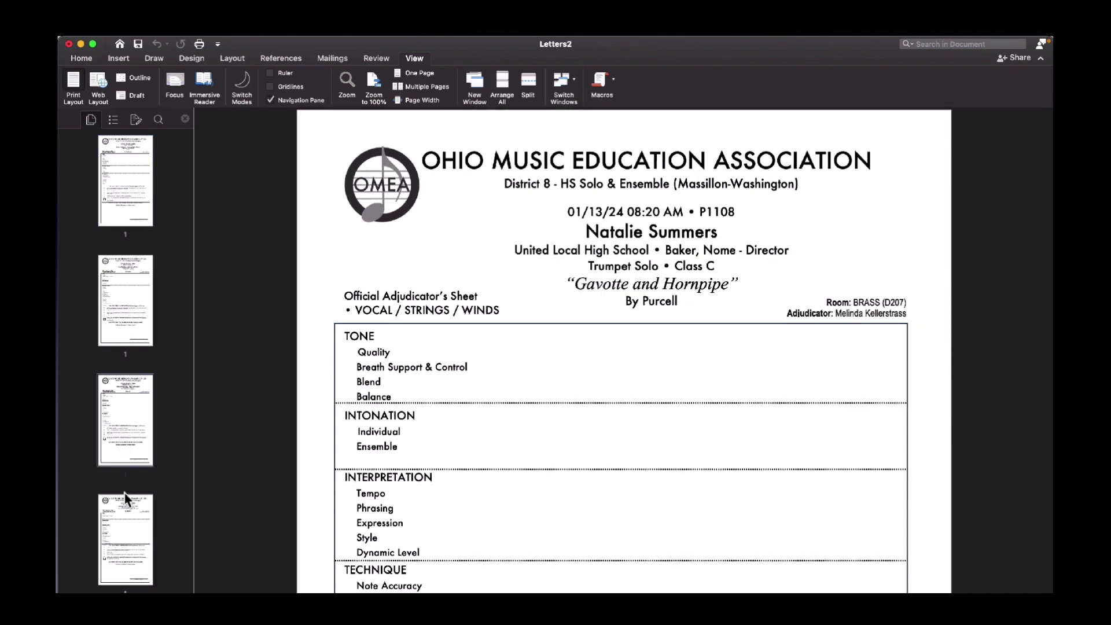
click(129, 549)
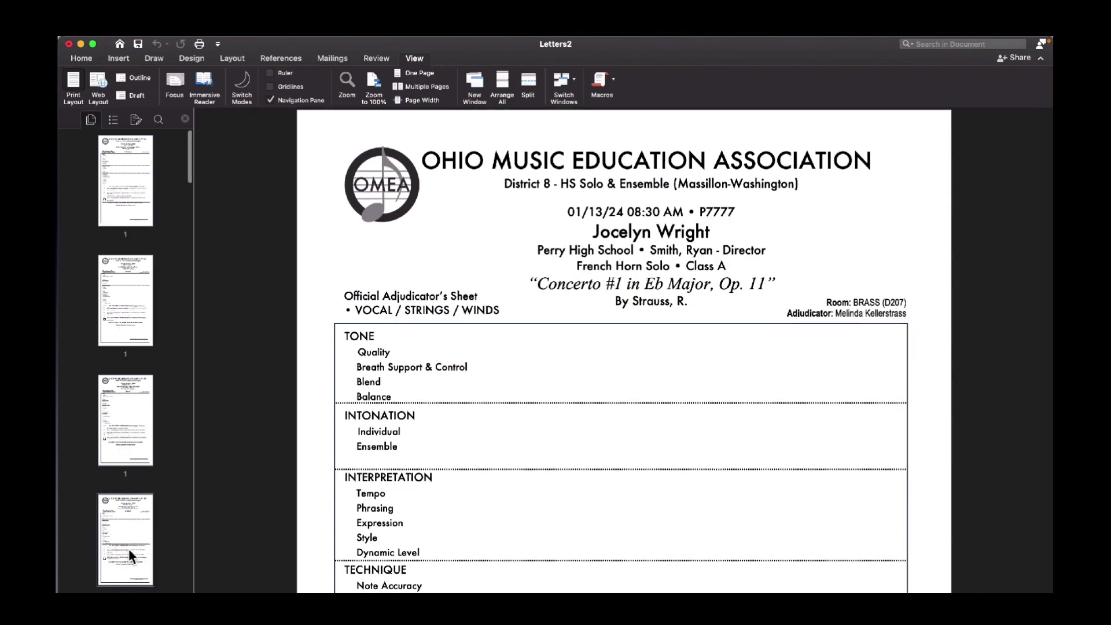
scroll(120, 301, down, 2)
click(120, 301)
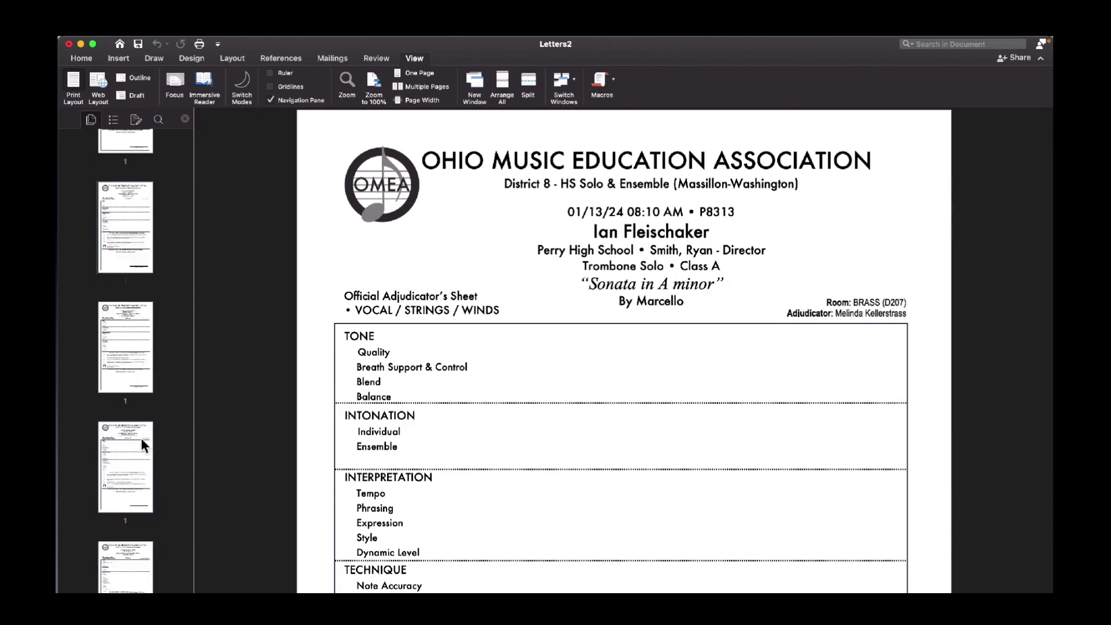
click(141, 456)
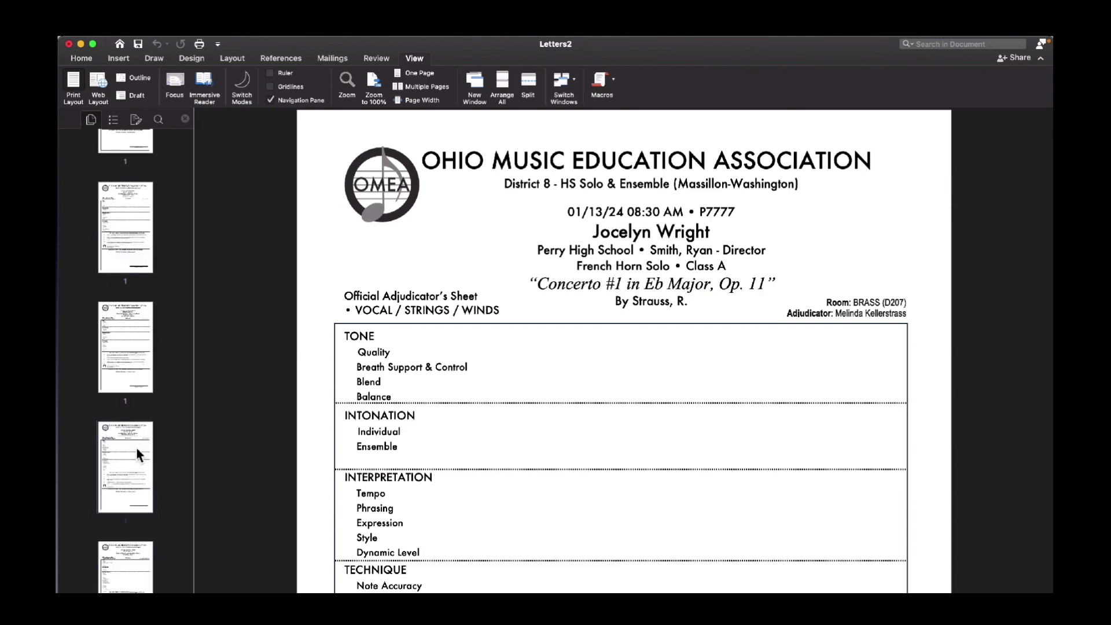
click(135, 587)
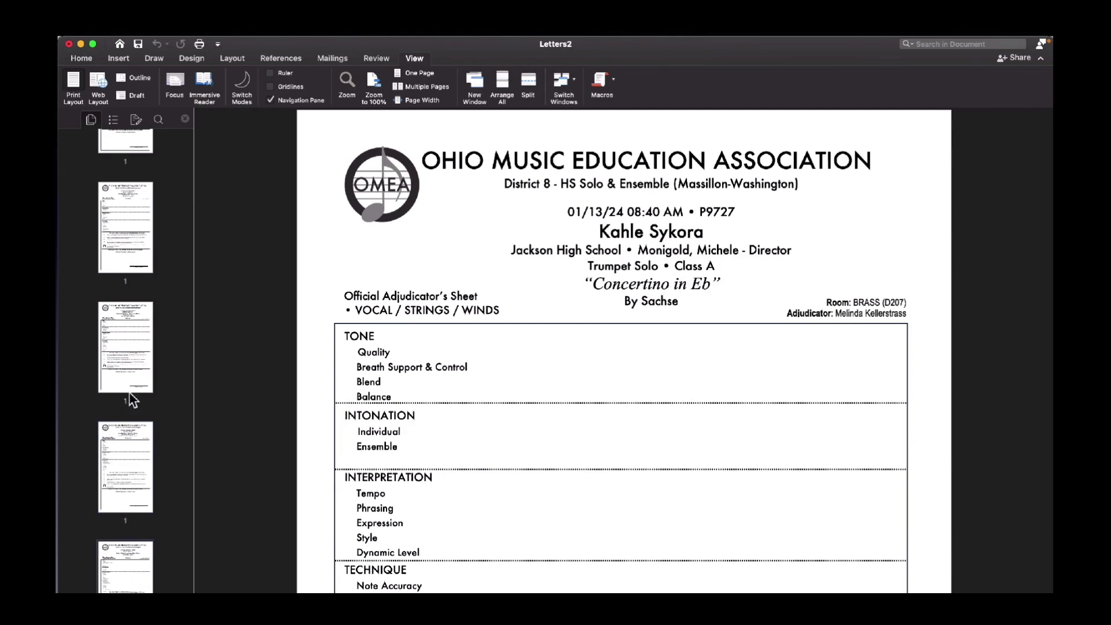
click(126, 146)
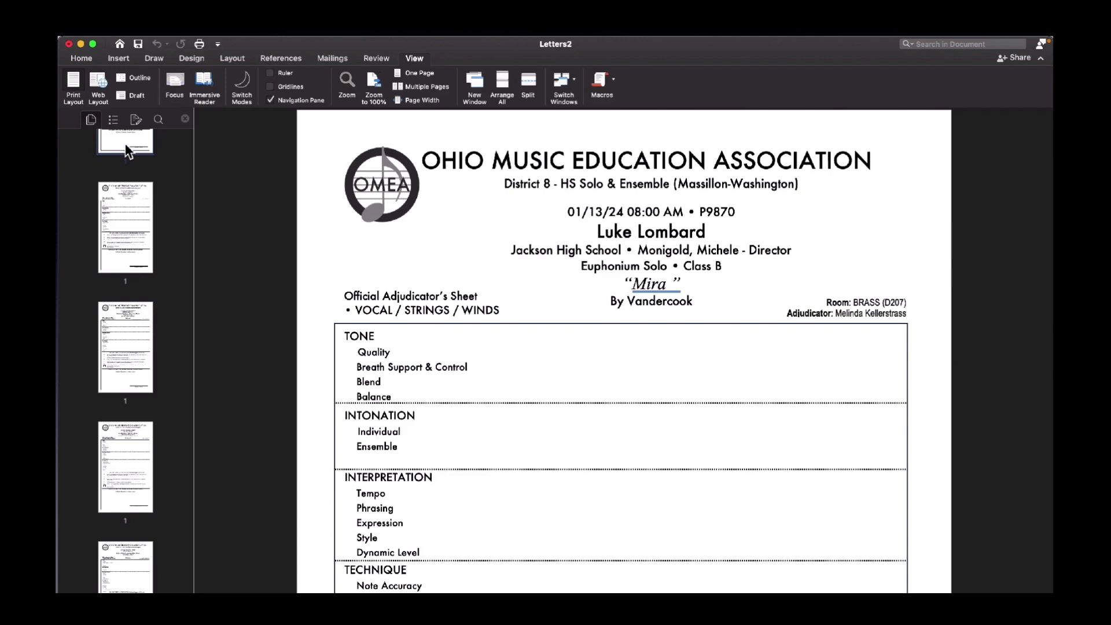